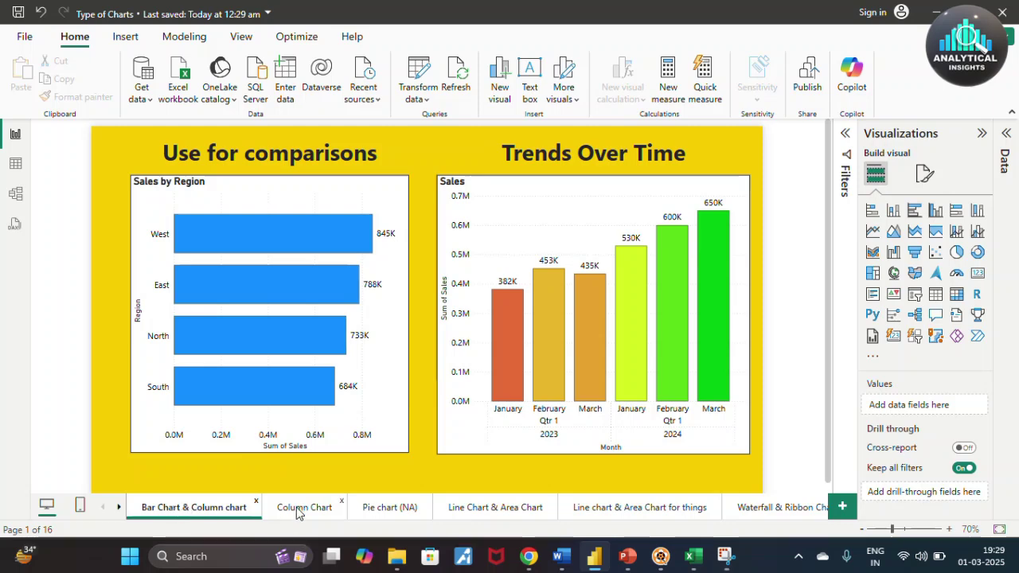
On the Column Chart page, select Sales by Region and show its Region, Year, Month axis hierarchy
{"action": "left_click", "coordinate": [298, 510]}
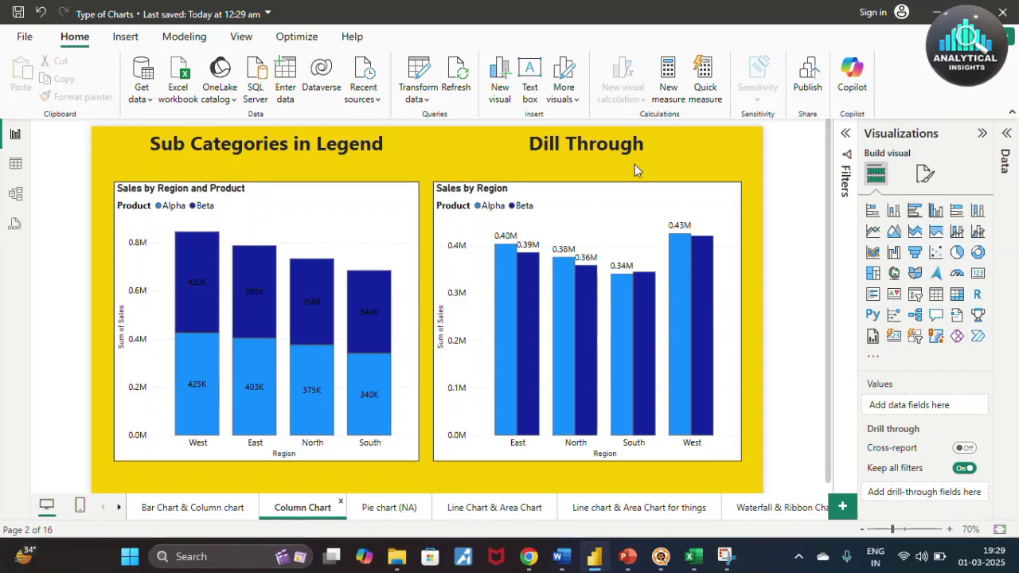
{"action": "mouse_move", "coordinate": [690, 199]}
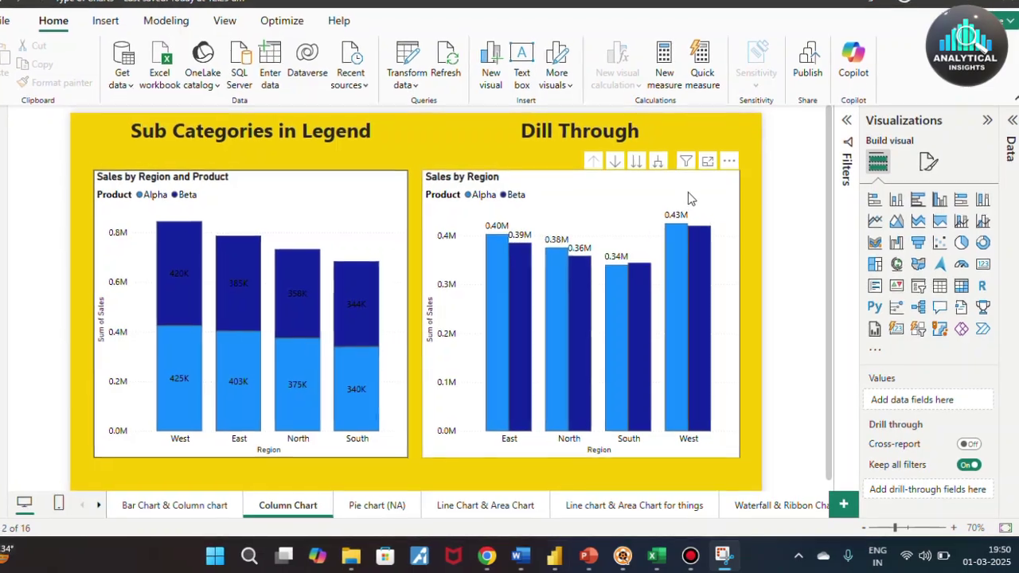
{"action": "left_click", "coordinate": [688, 191]}
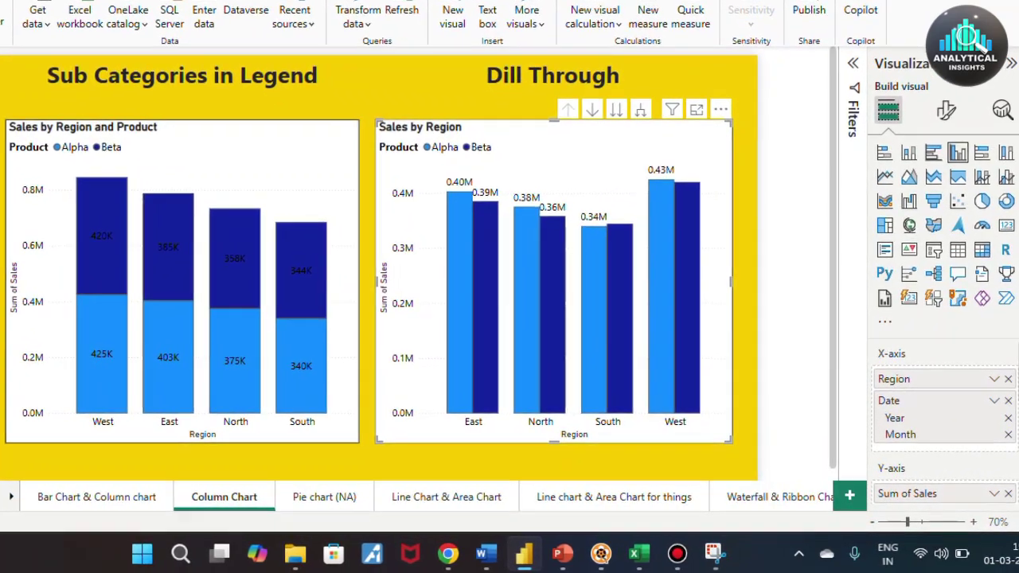
{"action": "scroll", "coordinate": [947, 414], "scroll_direction": "down", "scroll_amount": 3}
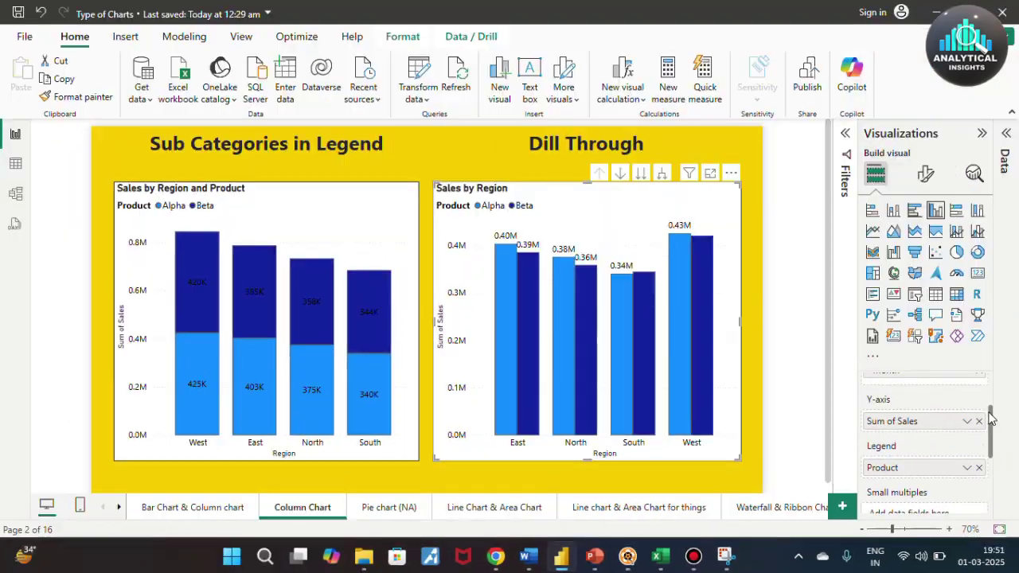
{"action": "scroll", "coordinate": [985, 391], "scroll_direction": "up", "scroll_amount": 3}
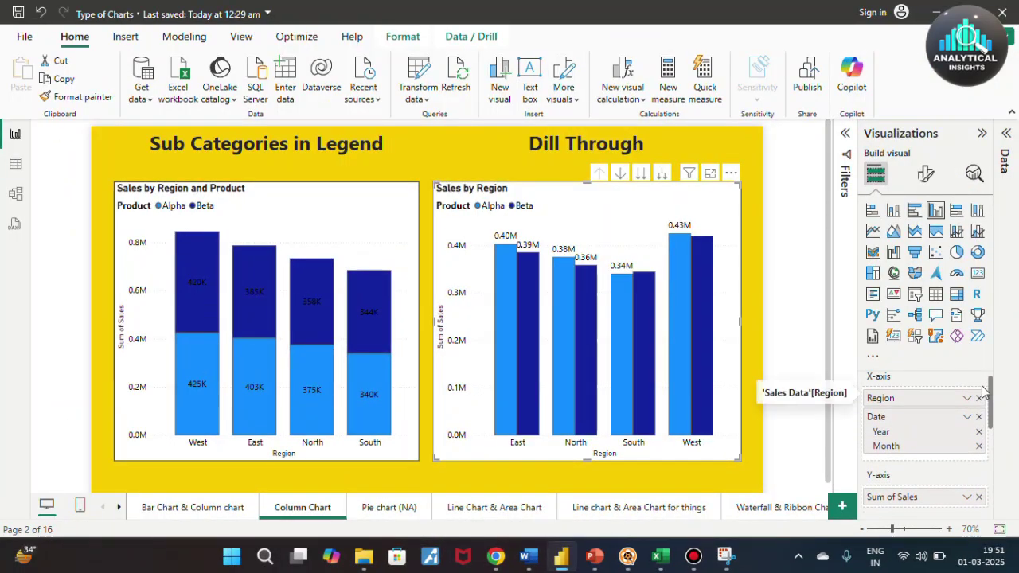
{"action": "scroll", "coordinate": [984, 388], "scroll_direction": "up", "scroll_amount": 1}
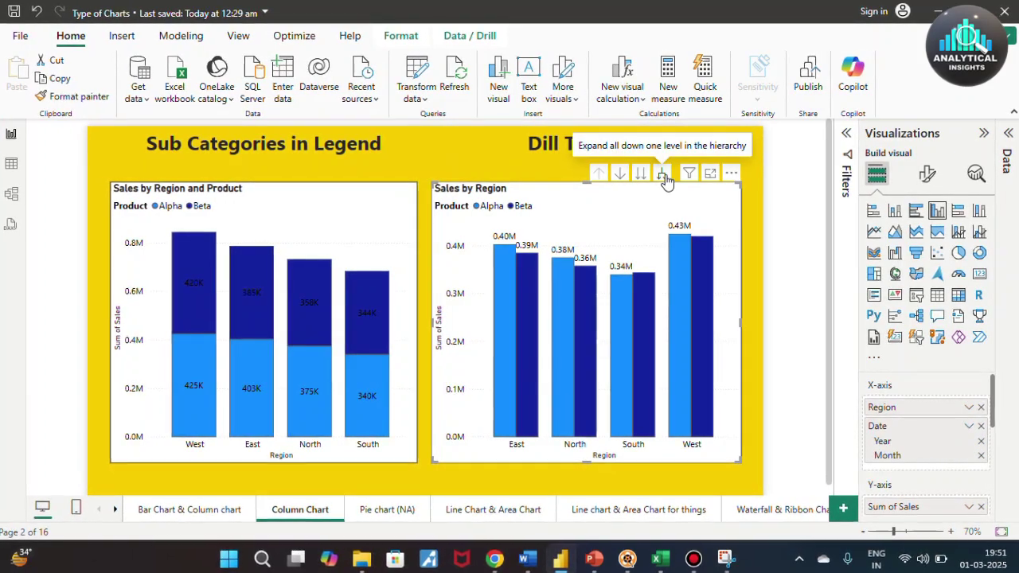
Expand Sales by Region from Region to Year to Month, then drill back up to Region, twice
{"action": "left_click", "coordinate": [664, 177]}
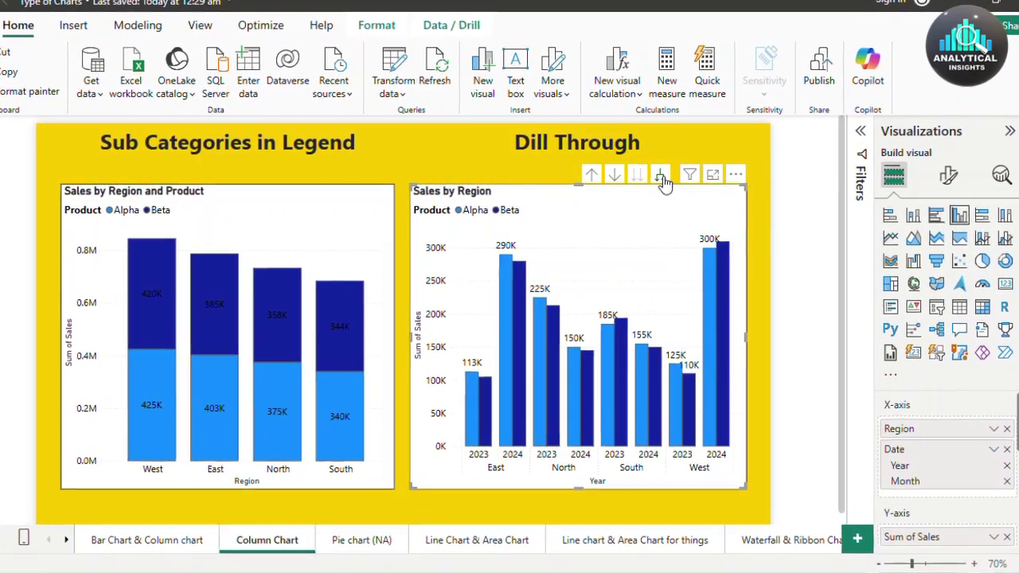
{"action": "left_click", "coordinate": [663, 178]}
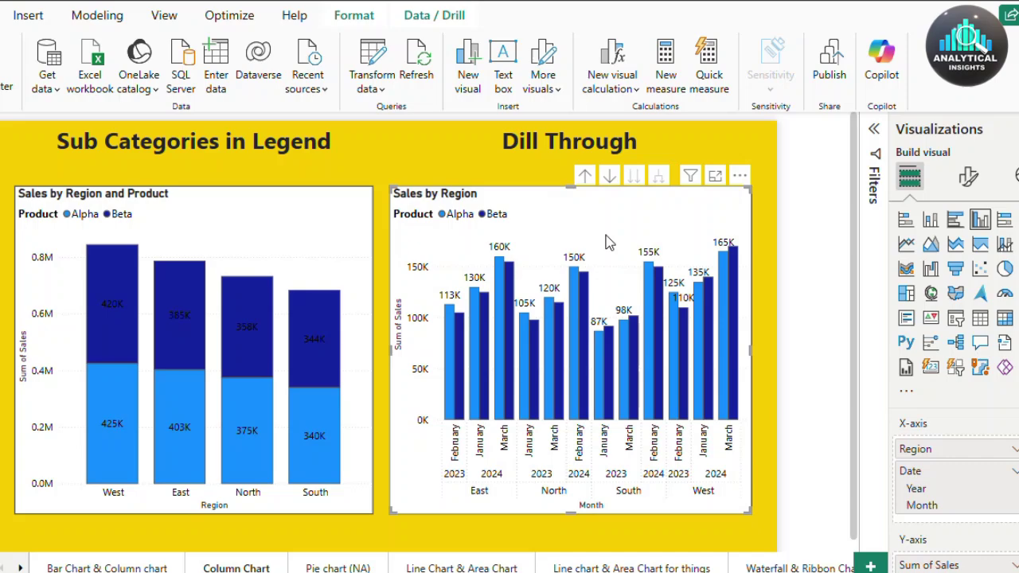
{"action": "left_click", "coordinate": [584, 178]}
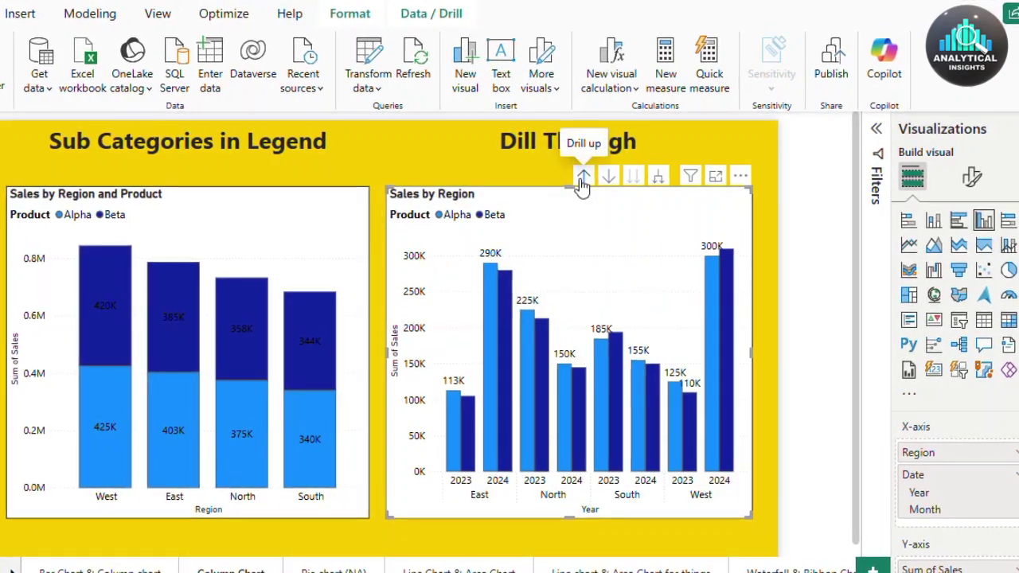
{"action": "left_click", "coordinate": [582, 179]}
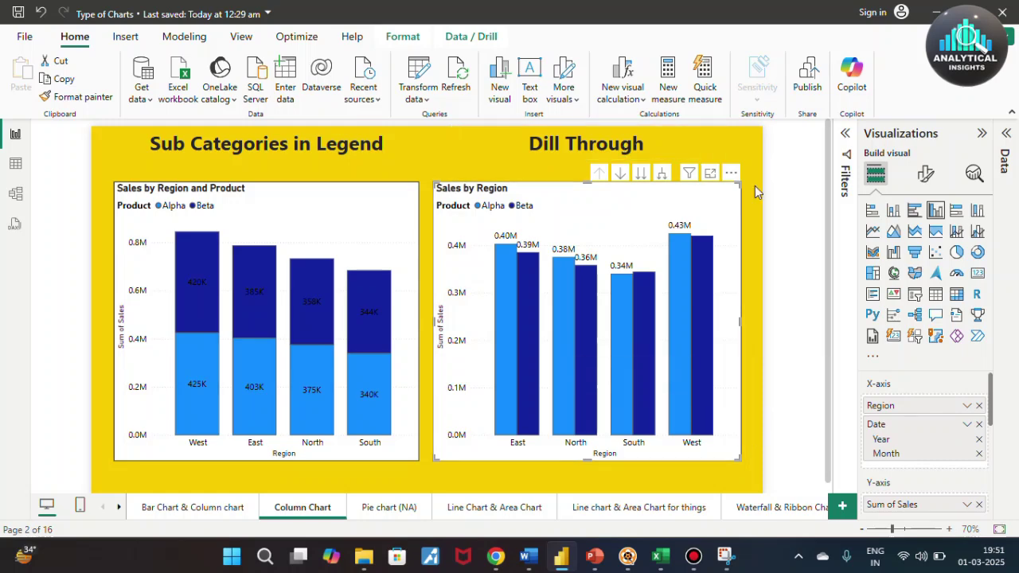
{"action": "left_click", "coordinate": [663, 174]}
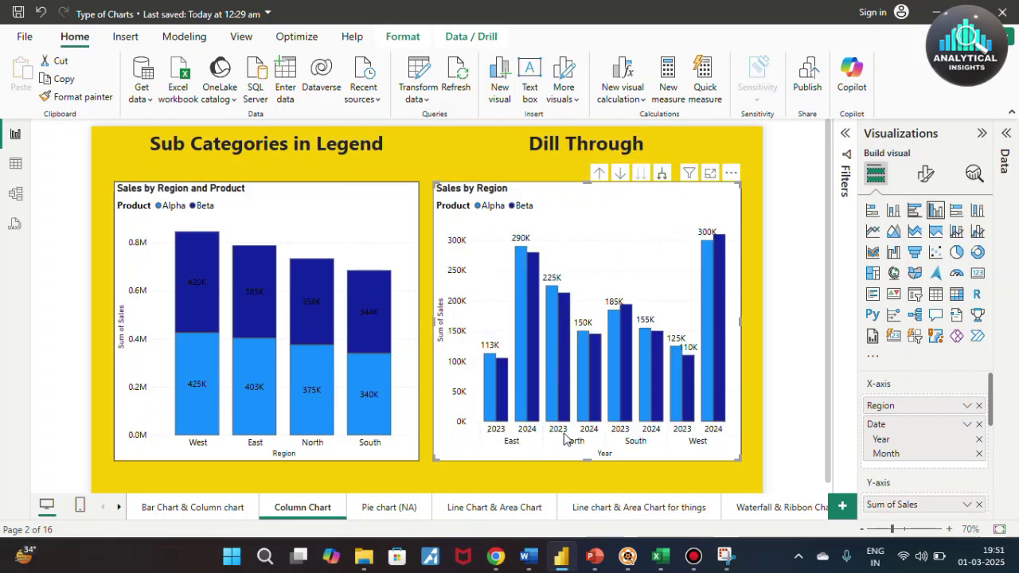
{"action": "left_click", "coordinate": [662, 174]}
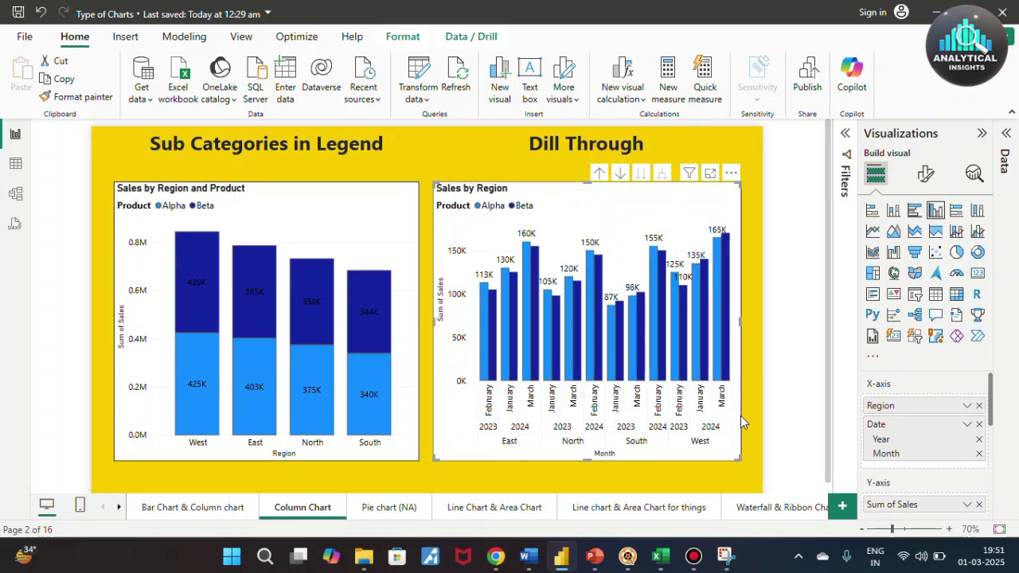
{"action": "left_click", "coordinate": [597, 177]}
{"action": "left_click", "coordinate": [598, 177]}
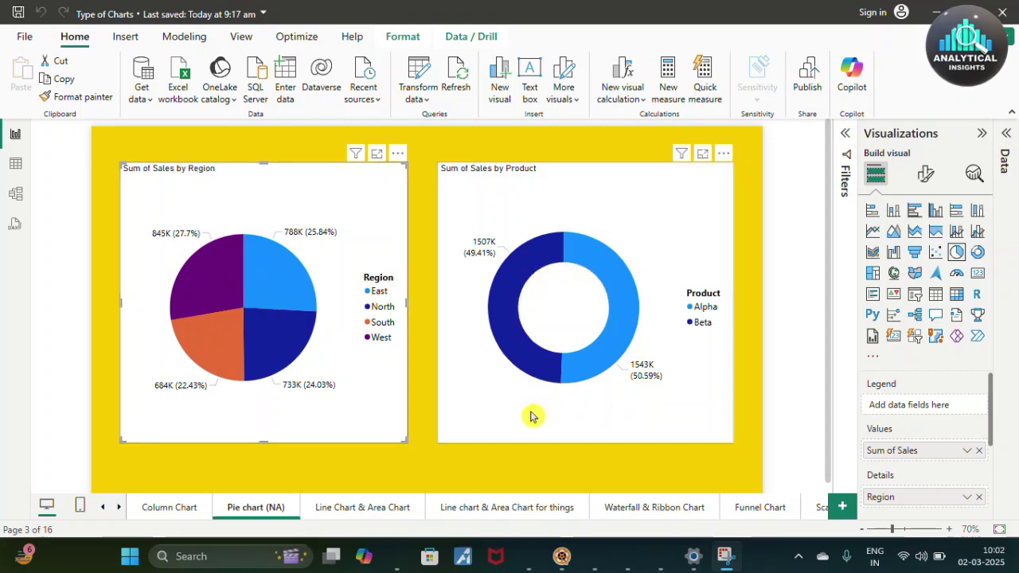
Navigate from the Pie chart page back to the Bar Chart & Column chart page
{"action": "left_click", "coordinate": [478, 489]}
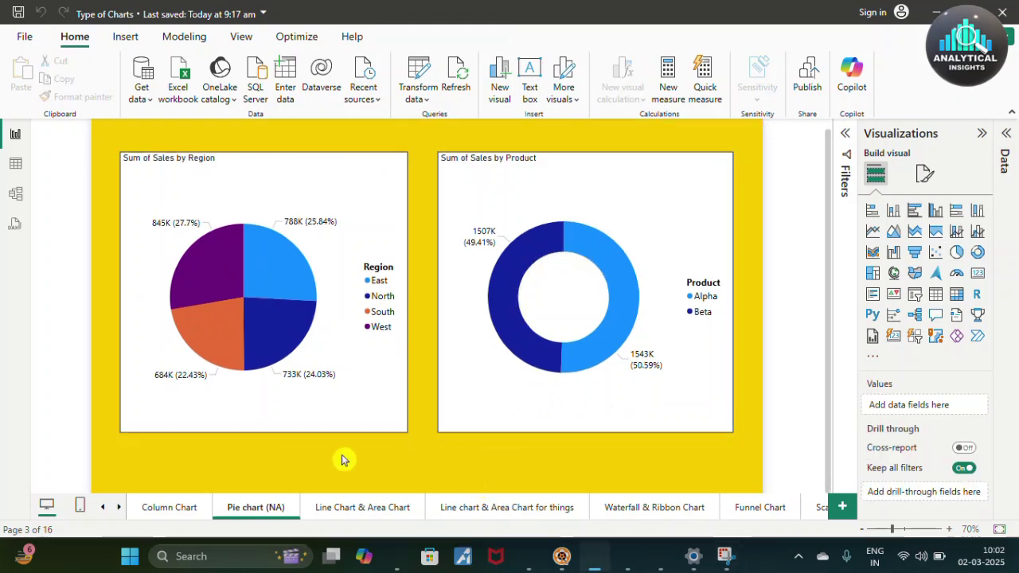
{"action": "left_click", "coordinate": [169, 508]}
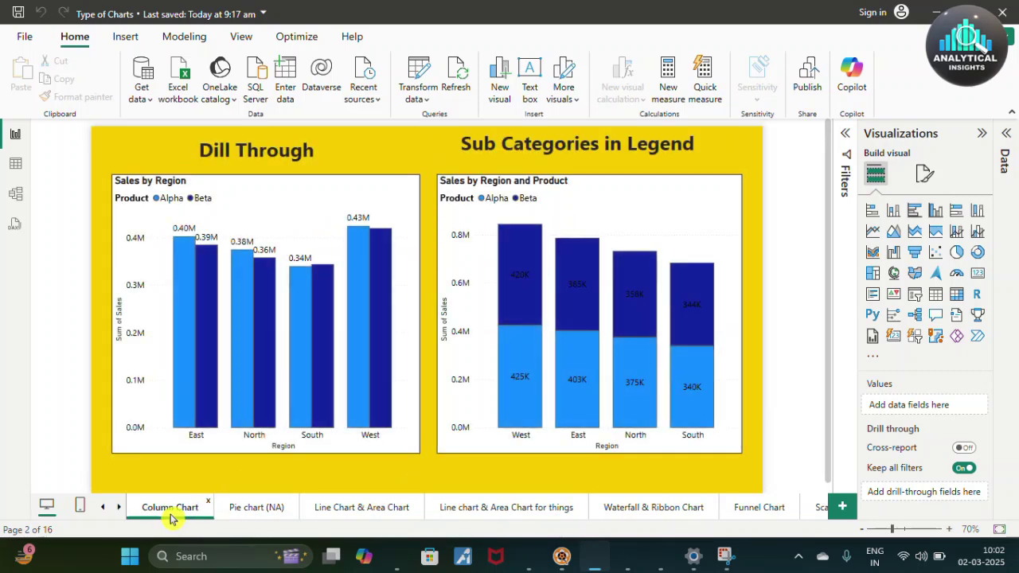
{"action": "left_click", "coordinate": [103, 507]}
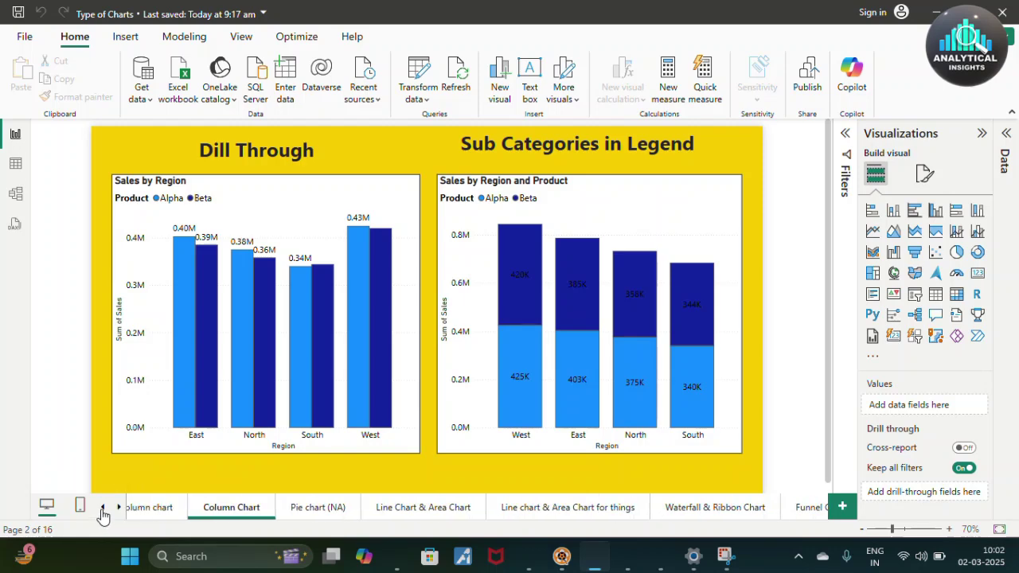
{"action": "left_click", "coordinate": [160, 513]}
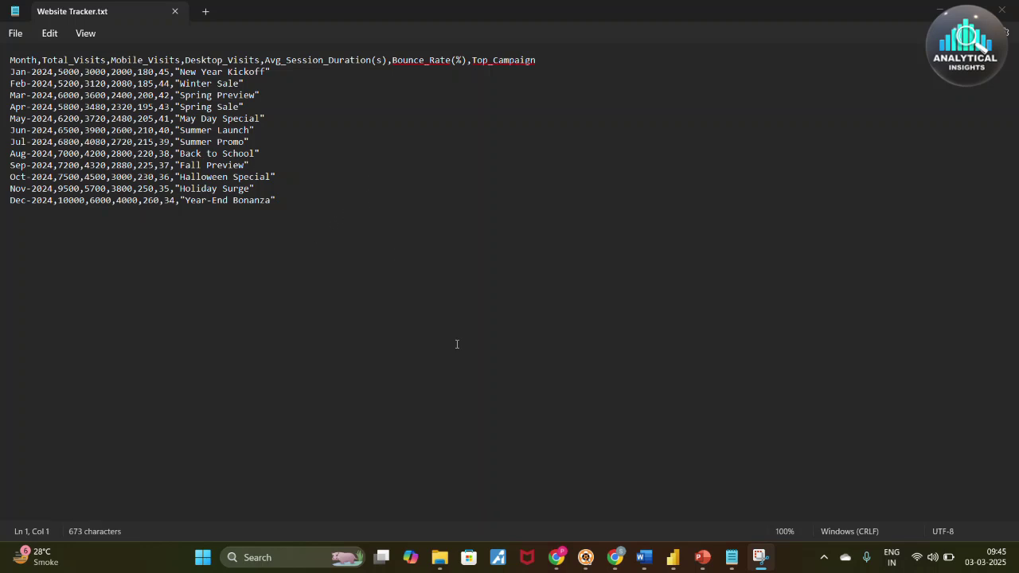
Switch from Notepad's Website Tracker data back to the Power BI report
{"action": "left_click", "coordinate": [672, 557]}
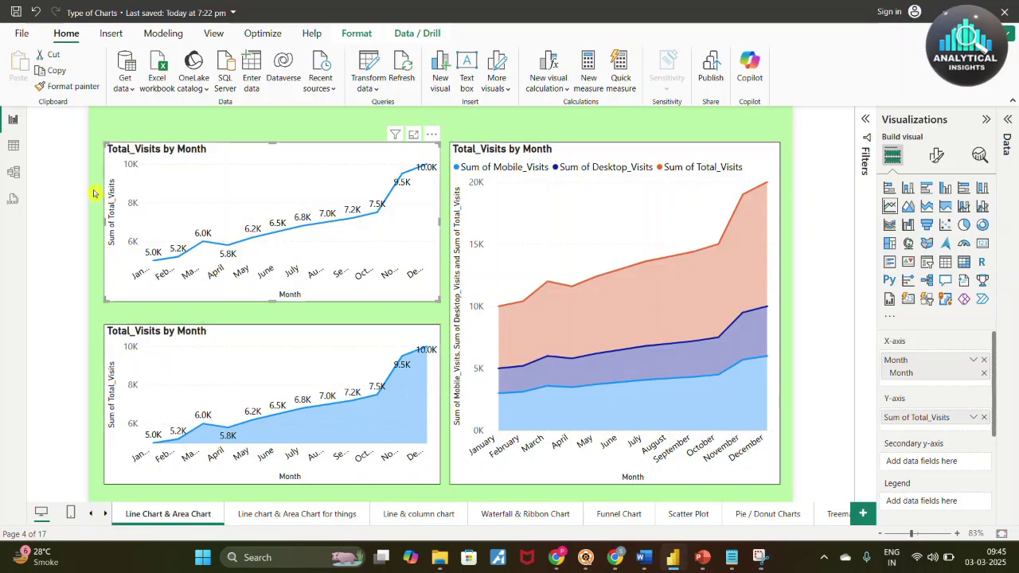
Switch to Table view to see the Website Tracker table's twelve monthly rows
{"action": "left_click", "coordinate": [13, 146]}
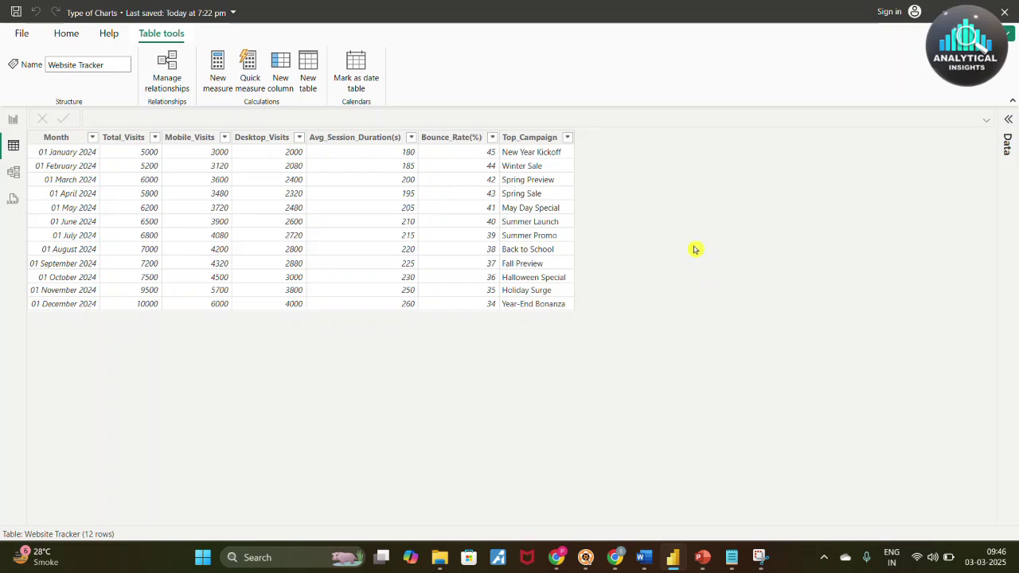
Return to Report view on the Line Chart & Area Chart page and select the bottom area chart
{"action": "left_click", "coordinate": [13, 120]}
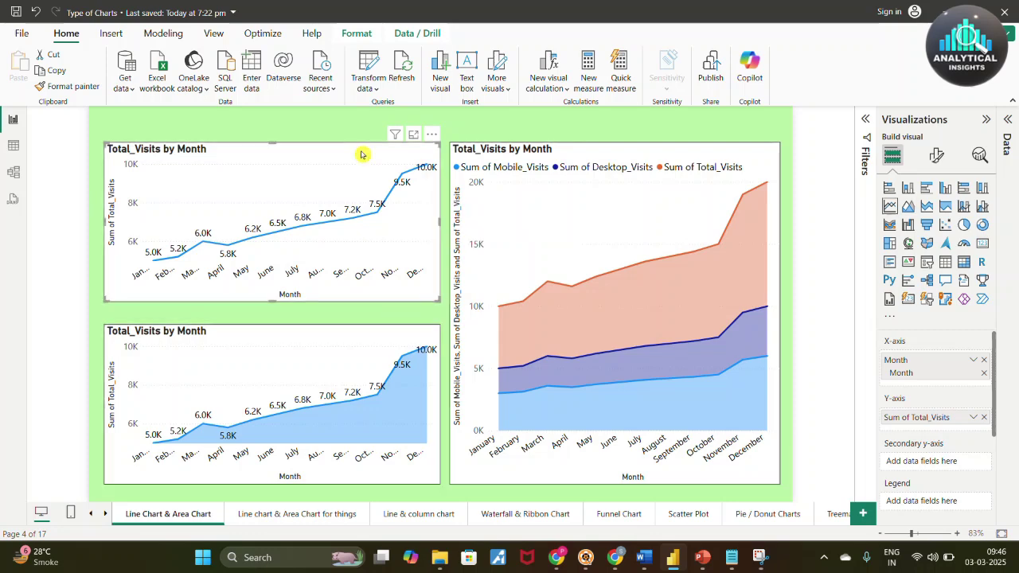
{"action": "left_click", "coordinate": [322, 338]}
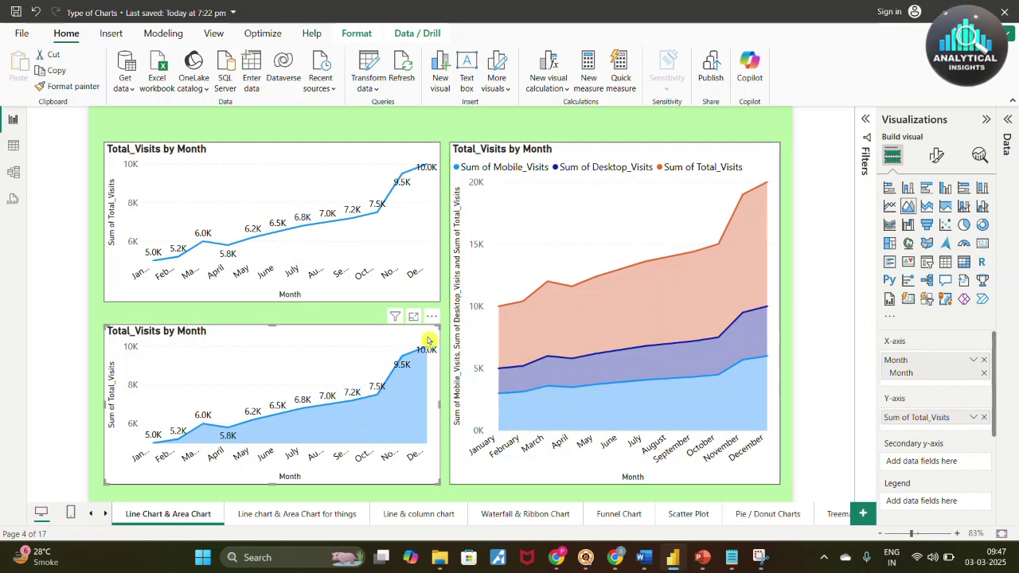
Select the stacked area chart to show Month plus Mobile, Desktop and Total visits fields
{"action": "left_click", "coordinate": [567, 151]}
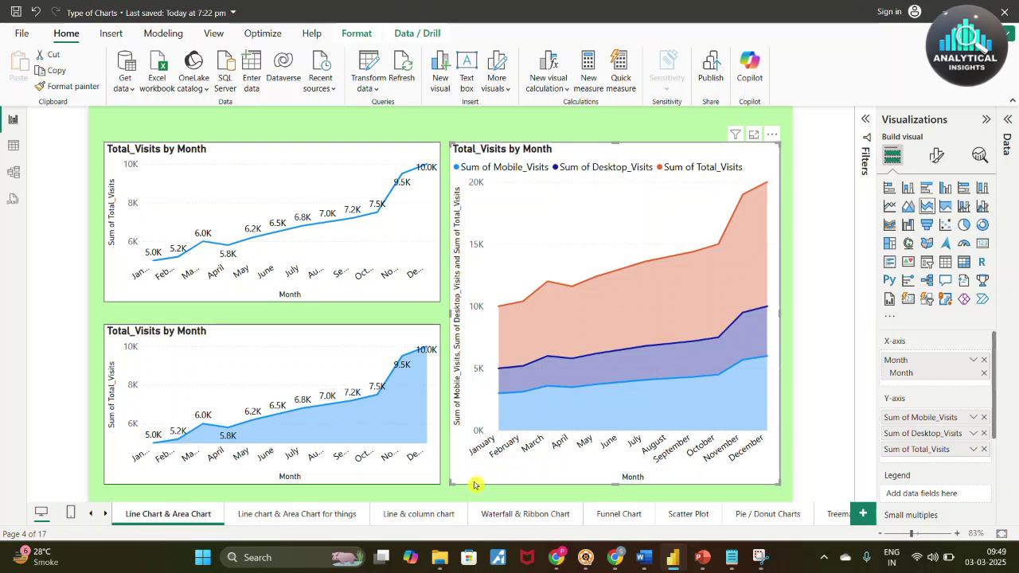
{"action": "mouse_move", "coordinate": [418, 513]}
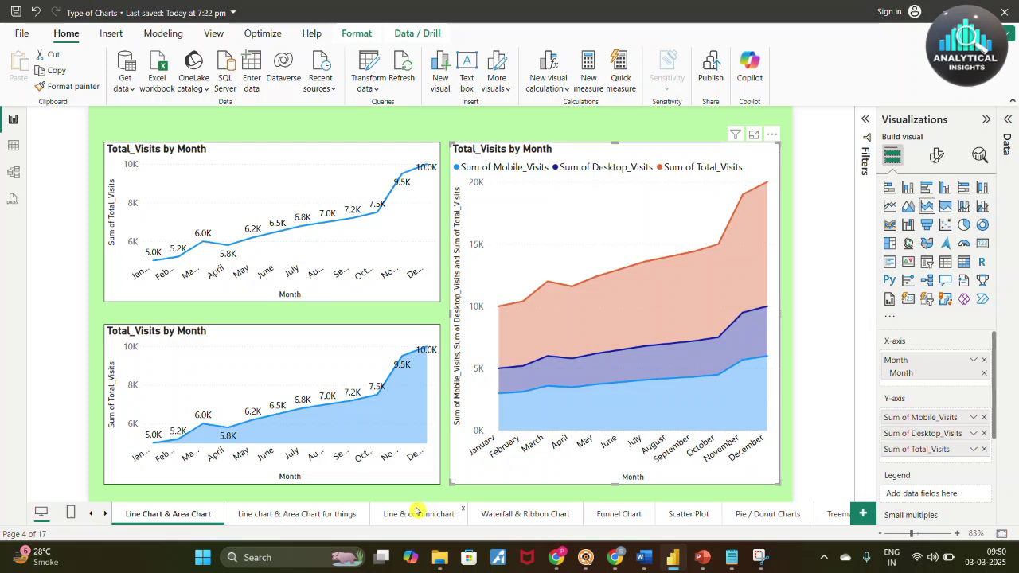
Check the Thigs Data table, then show the Line chart & Area Chart for things page
{"action": "left_click", "coordinate": [284, 517]}
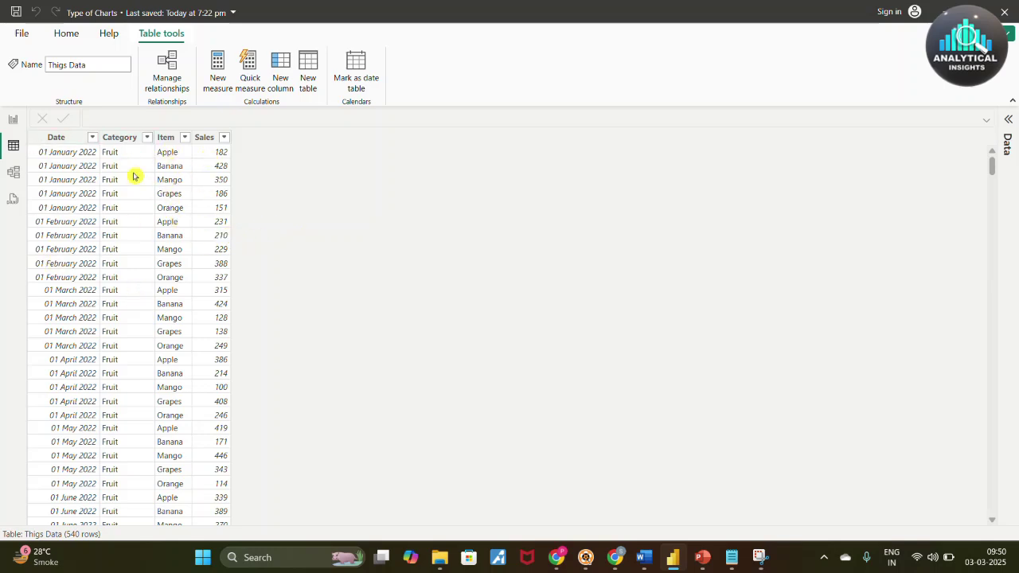
{"action": "left_click", "coordinate": [13, 121]}
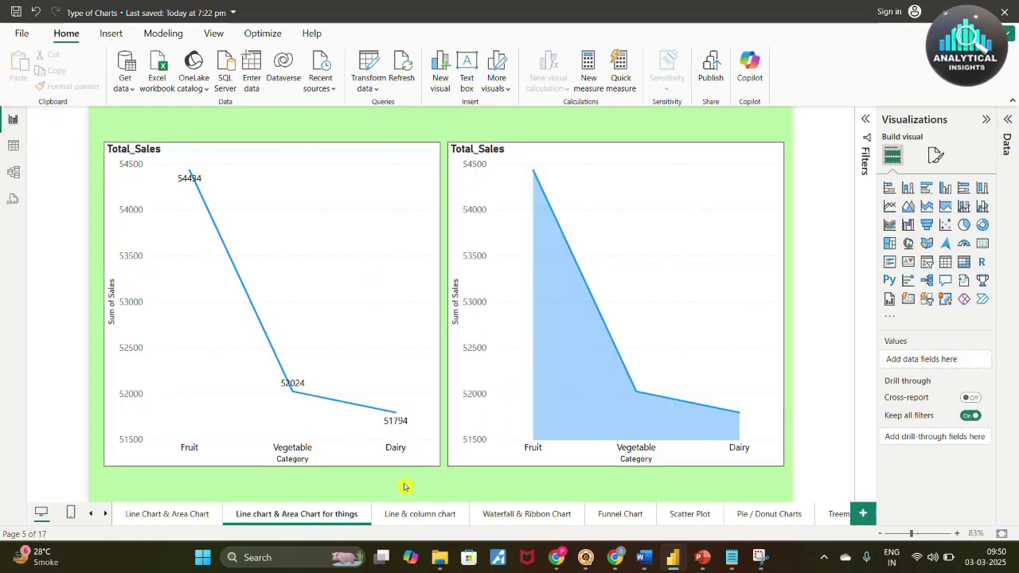
Select the Total_Sales line chart to show Category on X-axis and Sum of Sales
{"action": "left_click", "coordinate": [299, 159]}
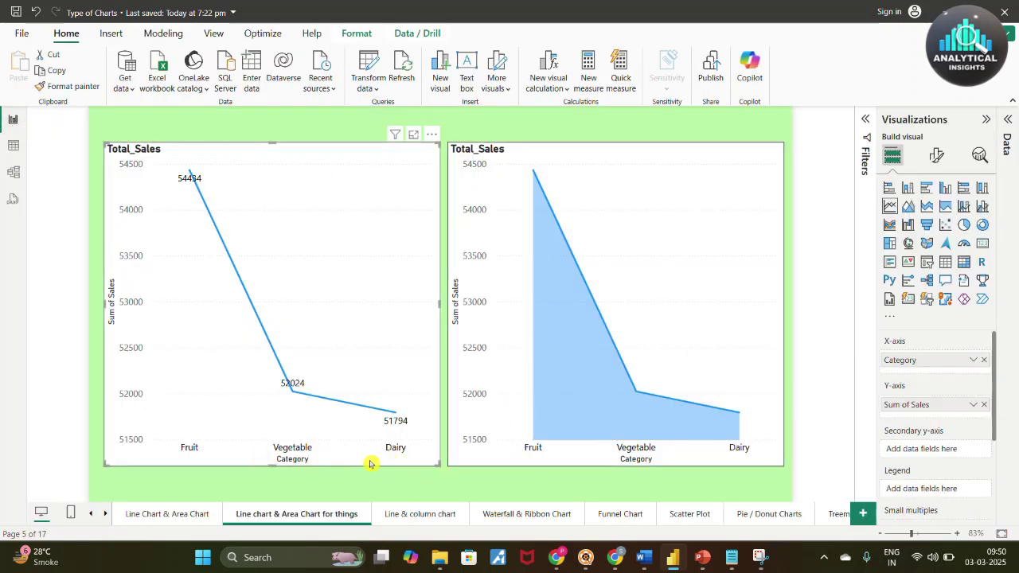